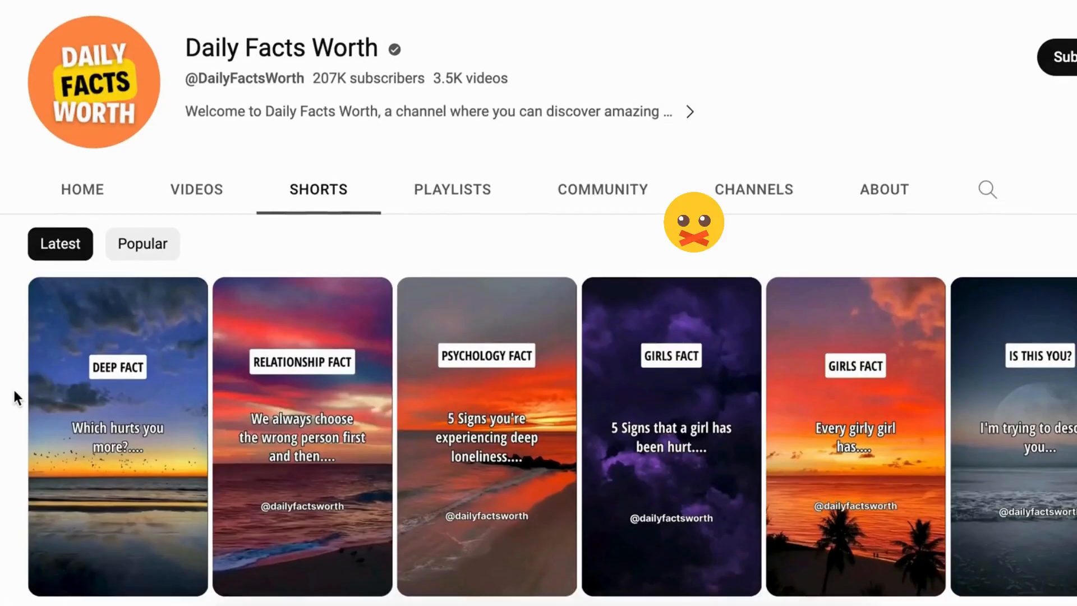
Step: Look through the latest Shorts of the Daily Facts Worth channel and the list of quotes in ChatGPT
{"action": "scroll", "coordinate": [12, 388], "scroll_direction": "down", "scroll_amount": 5}
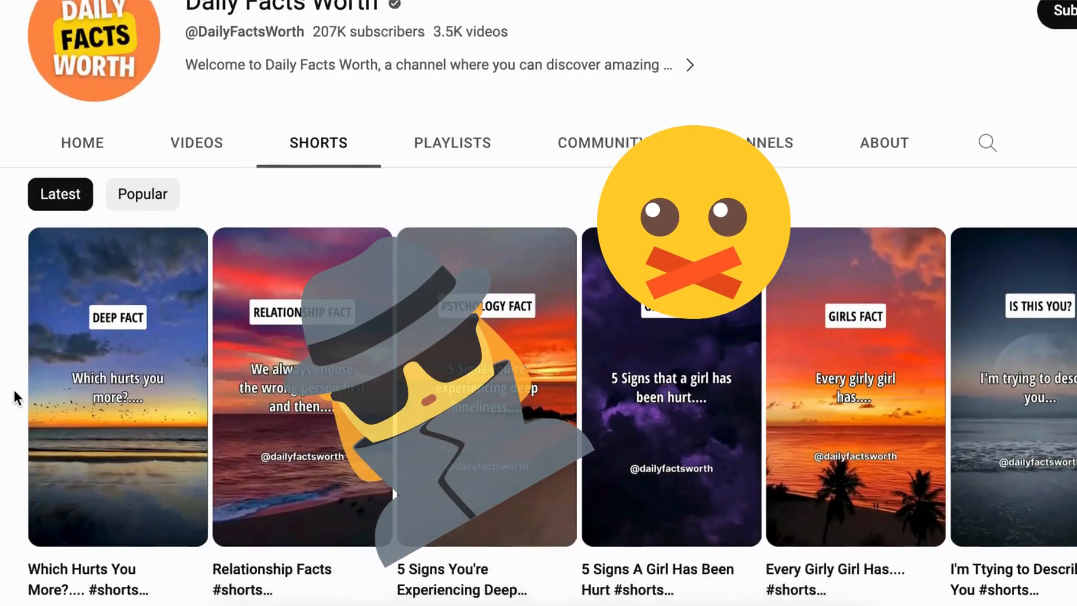
{"action": "scroll", "coordinate": [14, 391], "scroll_direction": "down", "scroll_amount": 8}
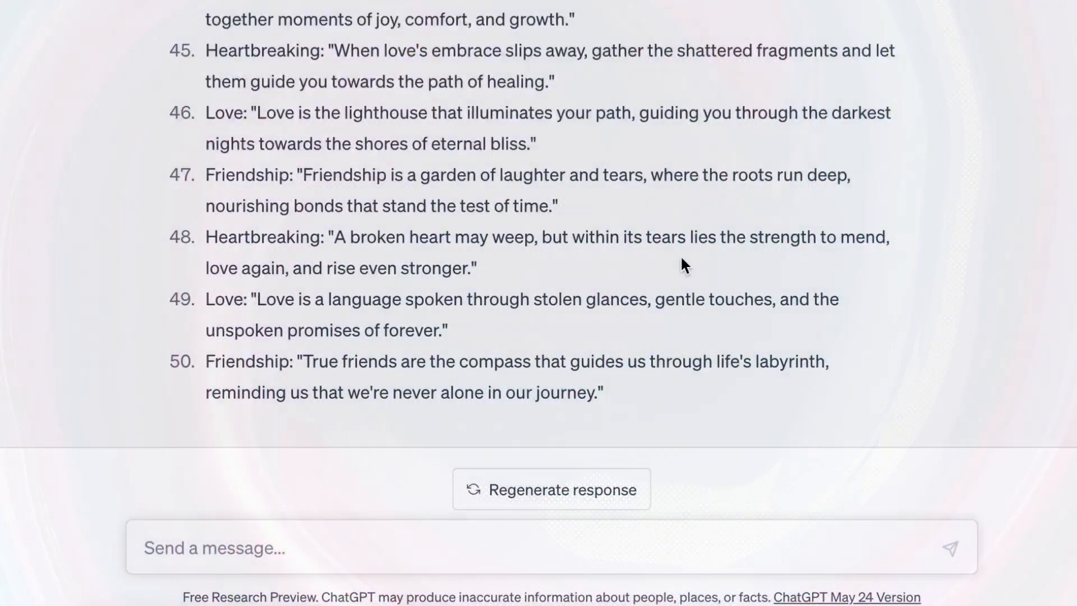
{"action": "scroll", "coordinate": [681, 254], "scroll_direction": "up", "scroll_amount": 20}
{"action": "scroll", "coordinate": [680, 255], "scroll_direction": "down", "scroll_amount": 12}
{"action": "scroll", "coordinate": [681, 255], "scroll_direction": "down", "scroll_amount": 20}
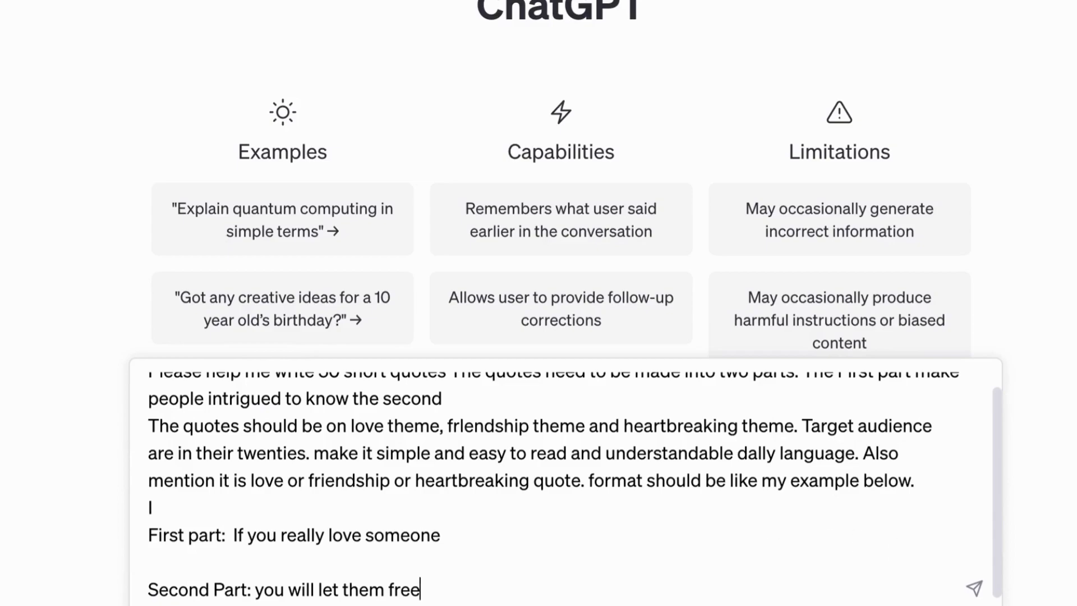
Step: Generate 50 two-part love, friendship and heartbreaking quotes in ChatGPT, regenerating once, and request them as a table of theme, first part and second part
{"action": "left_click", "coordinate": [976, 588]}
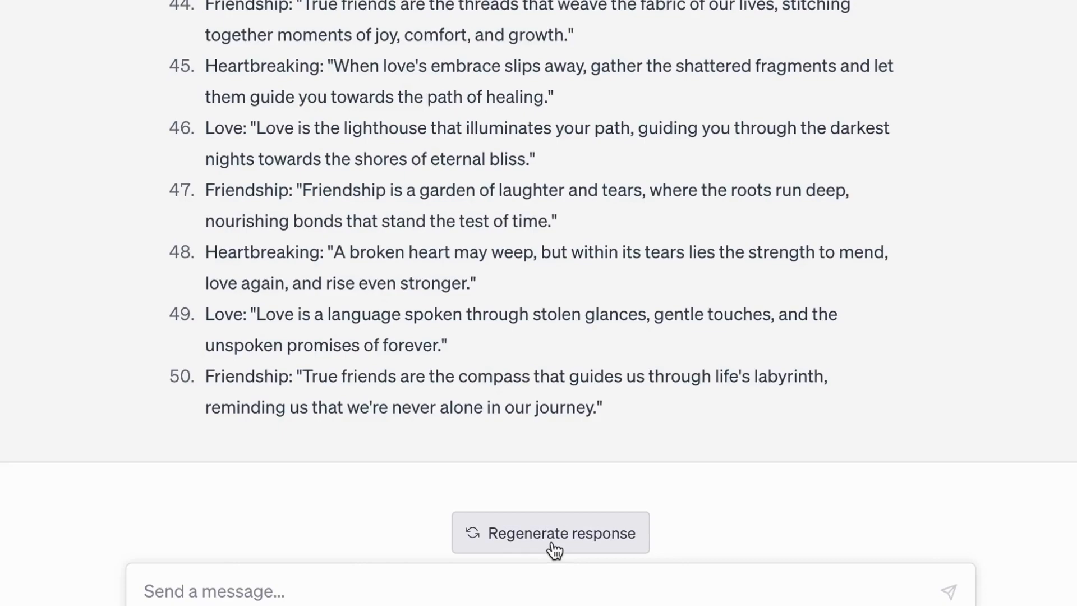
{"action": "left_click", "coordinate": [553, 544]}
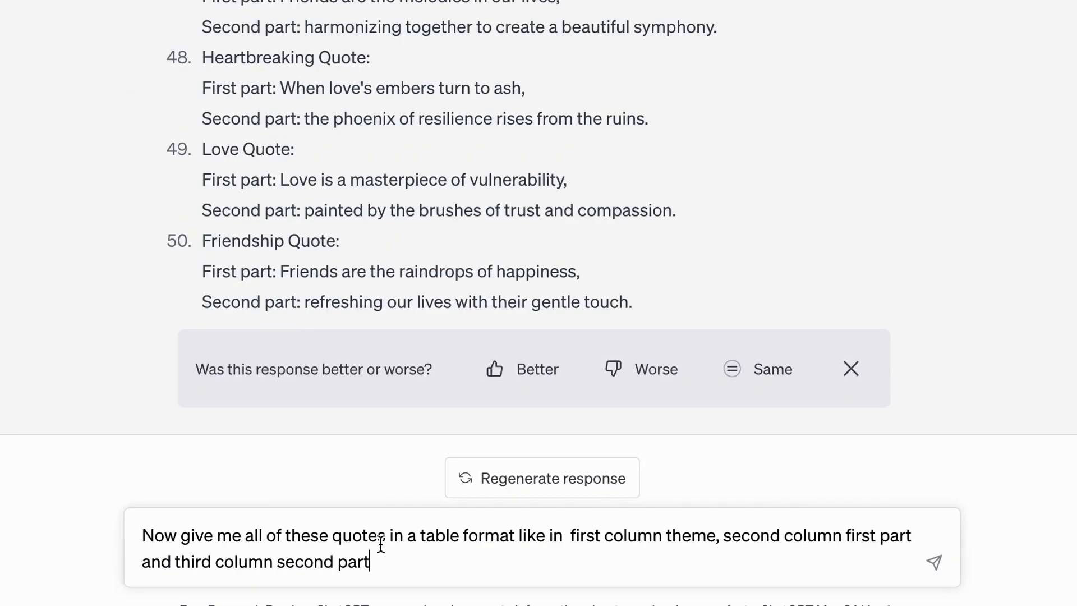
{"action": "key", "text": "Return"}
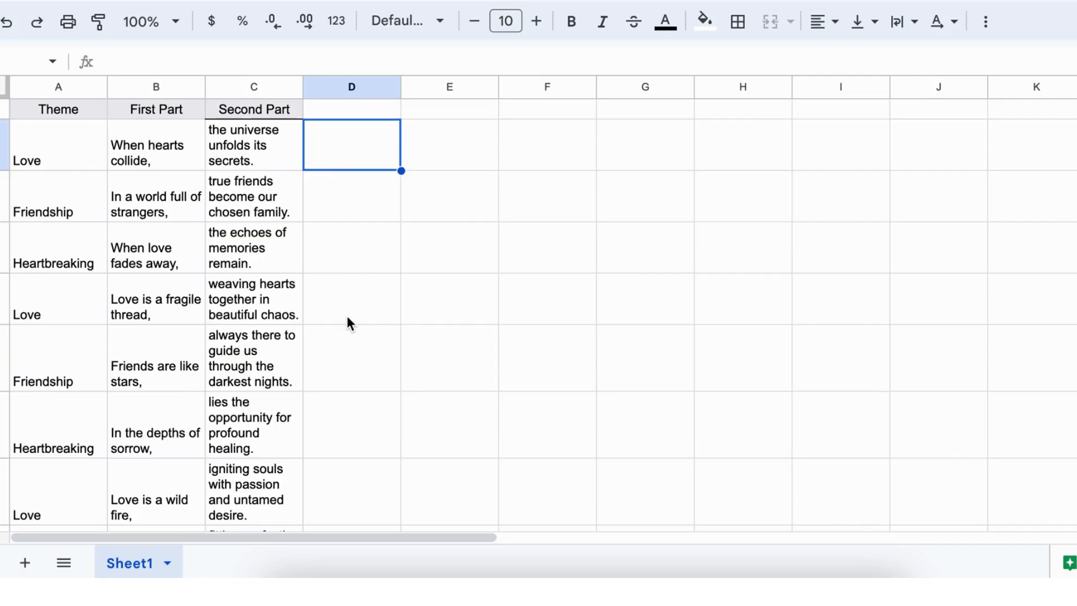
Step: Switch to Google Sheets and look through the table of quotes
{"action": "scroll", "coordinate": [347, 316], "scroll_direction": "down", "scroll_amount": 4}
{"action": "scroll", "coordinate": [348, 319], "scroll_direction": "down", "scroll_amount": 5}
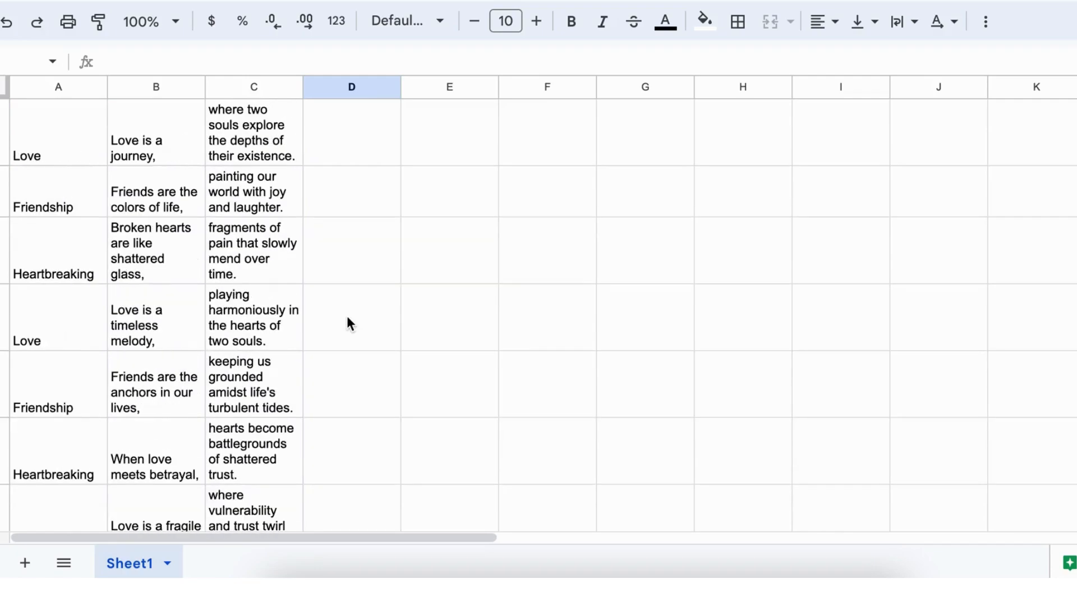
{"action": "scroll", "coordinate": [348, 318], "scroll_direction": "down", "scroll_amount": 5}
{"action": "scroll", "coordinate": [348, 322], "scroll_direction": "down", "scroll_amount": 9}
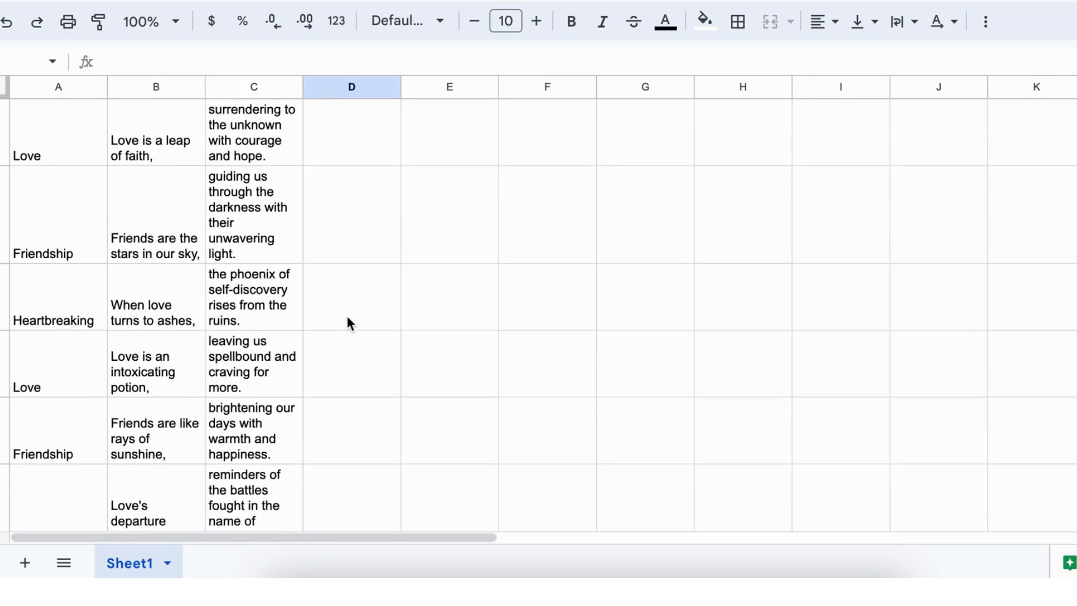
{"action": "scroll", "coordinate": [348, 324], "scroll_direction": "down", "scroll_amount": 3}
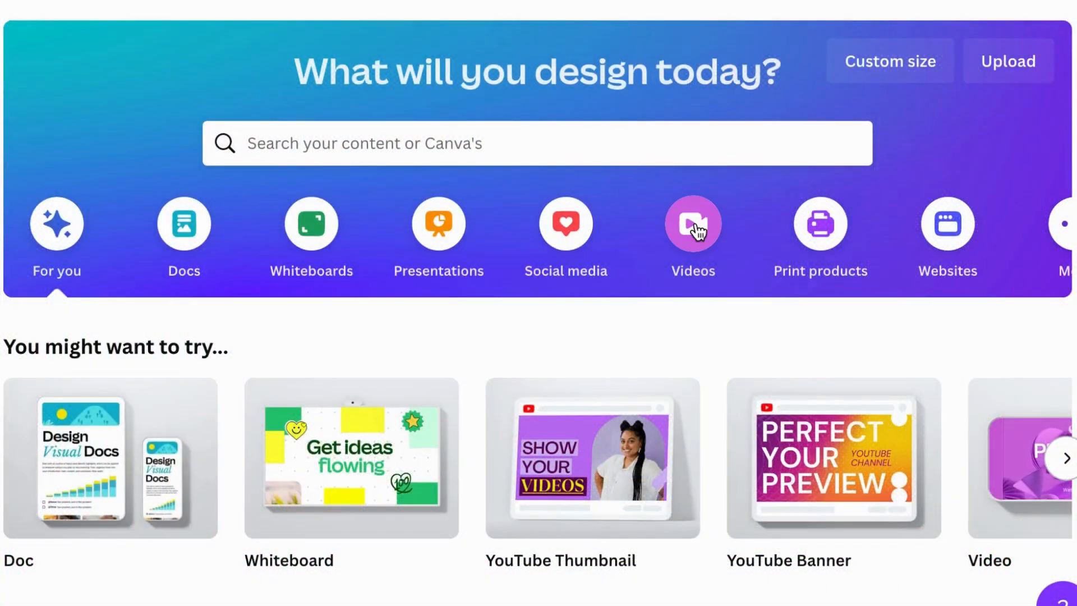
Step: Create a blank 1080 × 1920 px Mobile Video in Canva and apply the sunset quote template "The future depends on what you do today."
{"action": "left_click", "coordinate": [696, 224]}
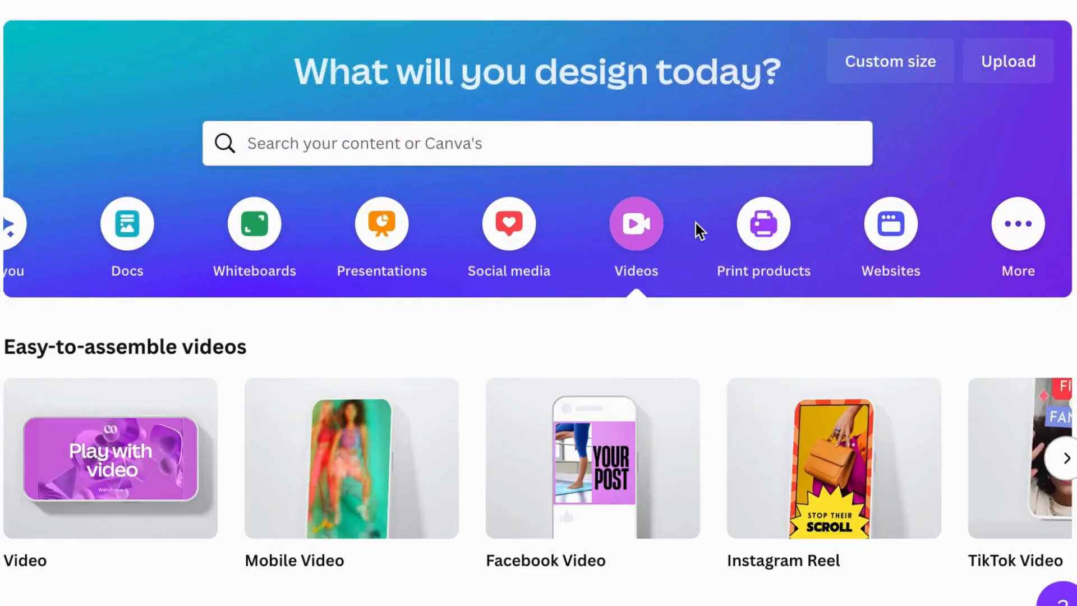
{"action": "mouse_move", "coordinate": [382, 443]}
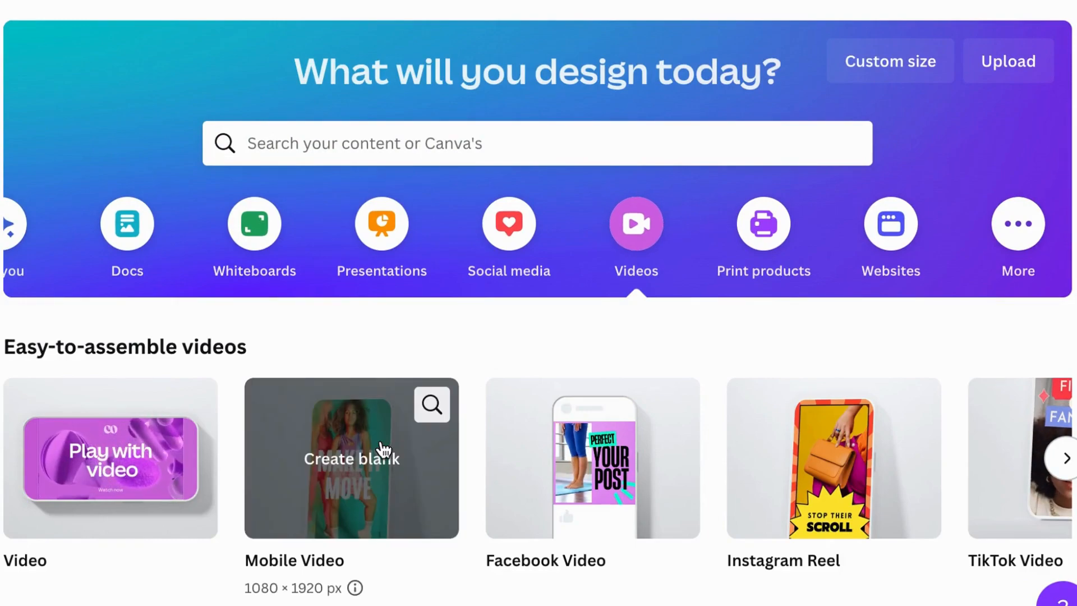
{"action": "left_click", "coordinate": [382, 446]}
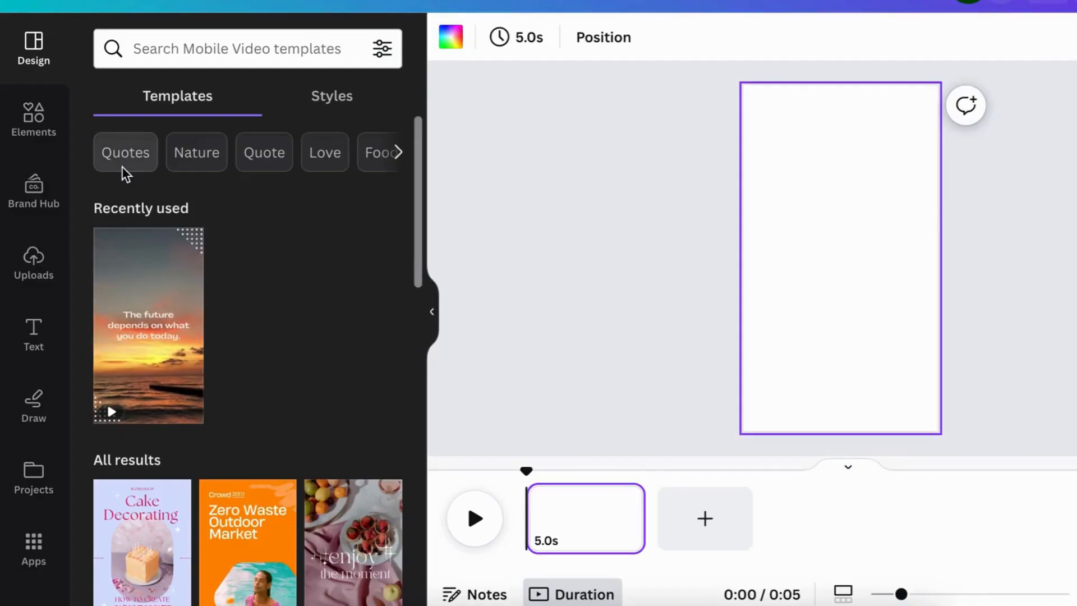
{"action": "left_click", "coordinate": [123, 168]}
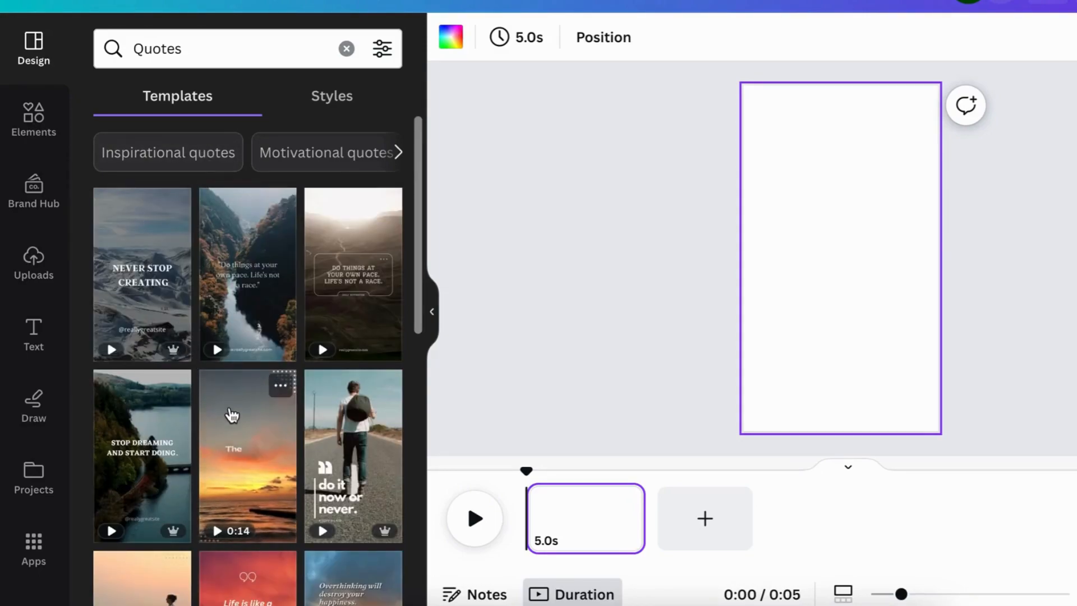
{"action": "left_click", "coordinate": [231, 413]}
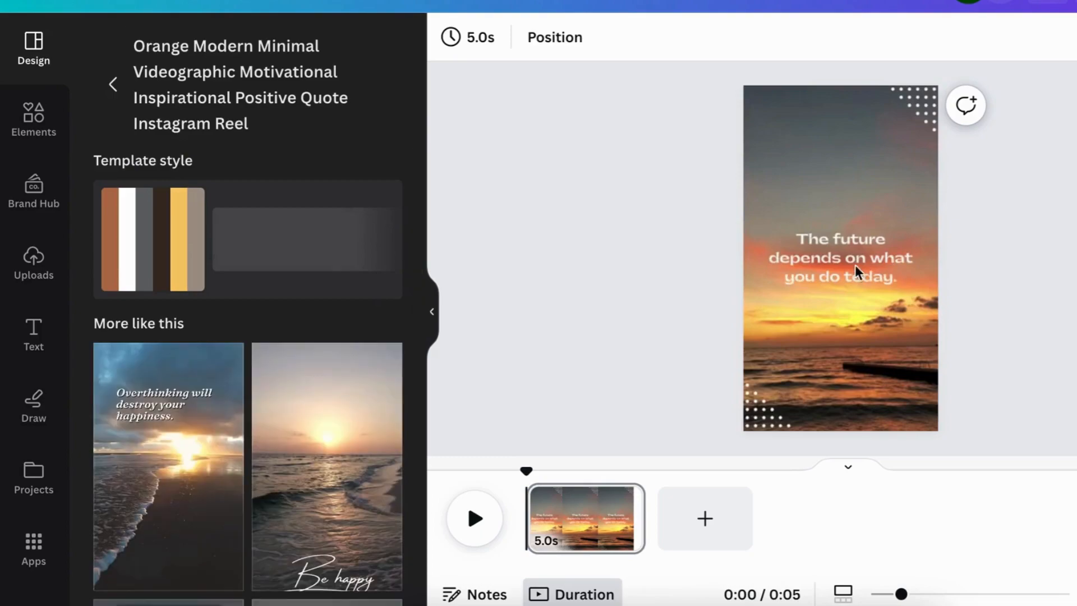
Step: Replace the template's quote text with "If you really love someone"
{"action": "left_click", "coordinate": [843, 269]}
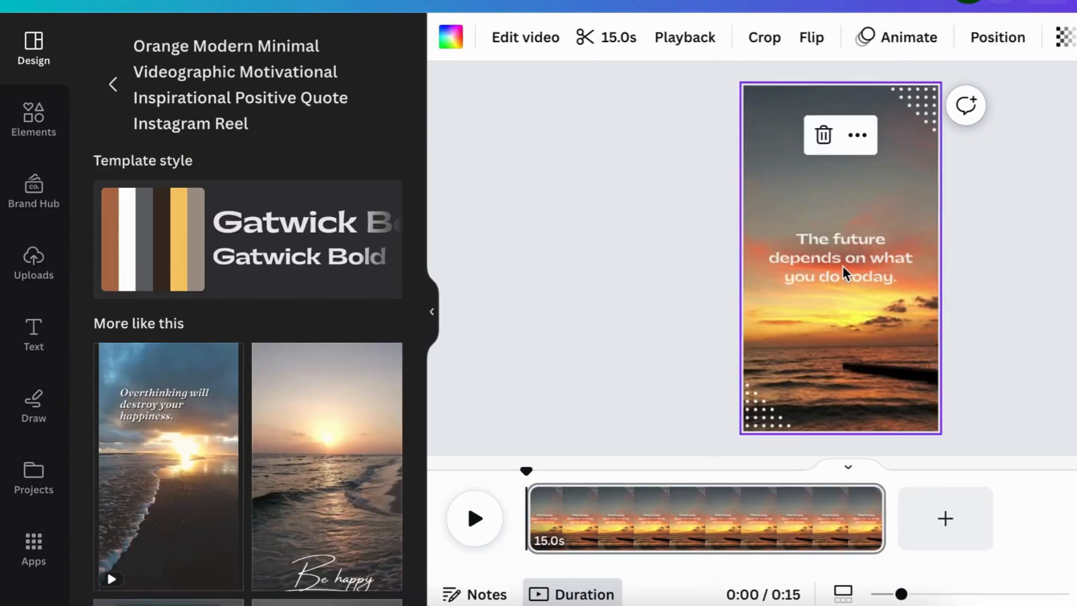
{"action": "double_click", "coordinate": [887, 277]}
{"action": "left_click_drag", "start_coordinate": [903, 276], "coordinate": [822, 250]}
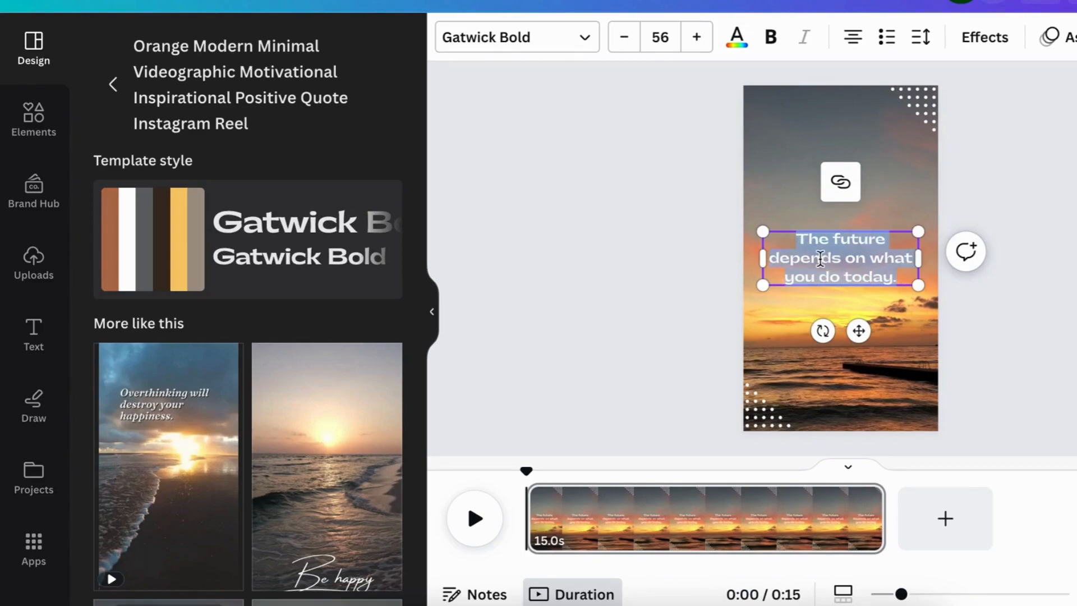
{"action": "key", "text": "BackSpace"}
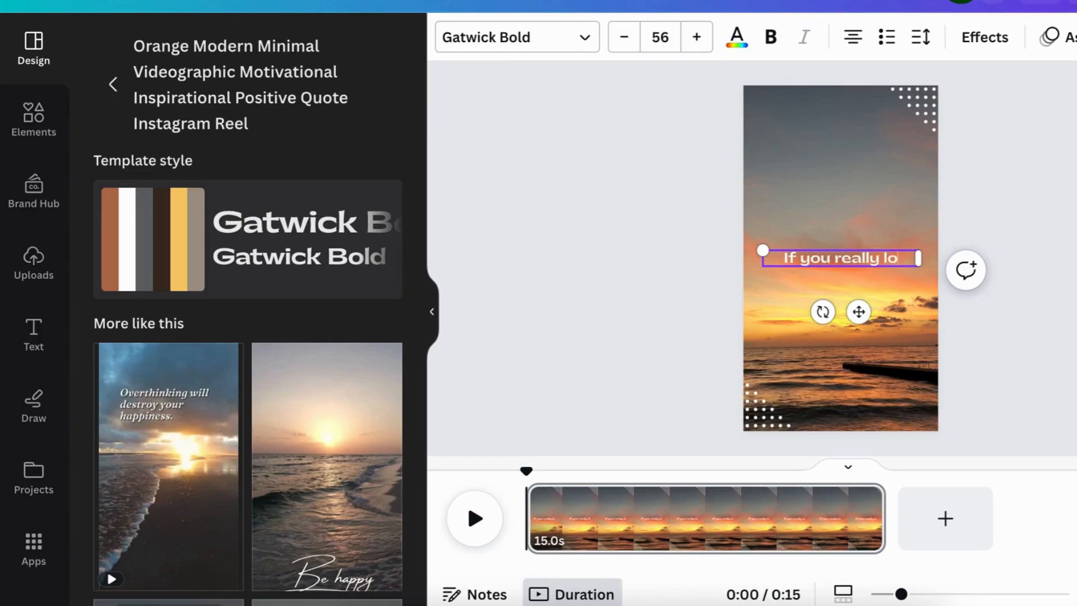
{"action": "type", "text": "som"}
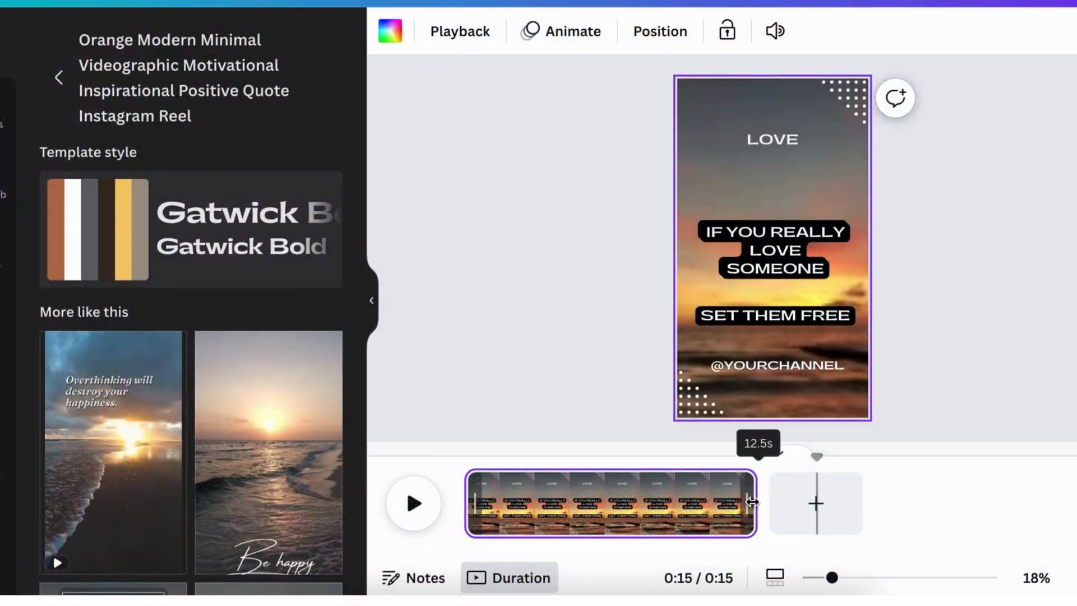
Step: Shorten the video page to 10.0 seconds and make the "If you really love someone" text end at 7 seconds
{"action": "left_click_drag", "start_coordinate": [752, 502], "coordinate": [698, 506]}
{"action": "left_click", "coordinate": [774, 260]}
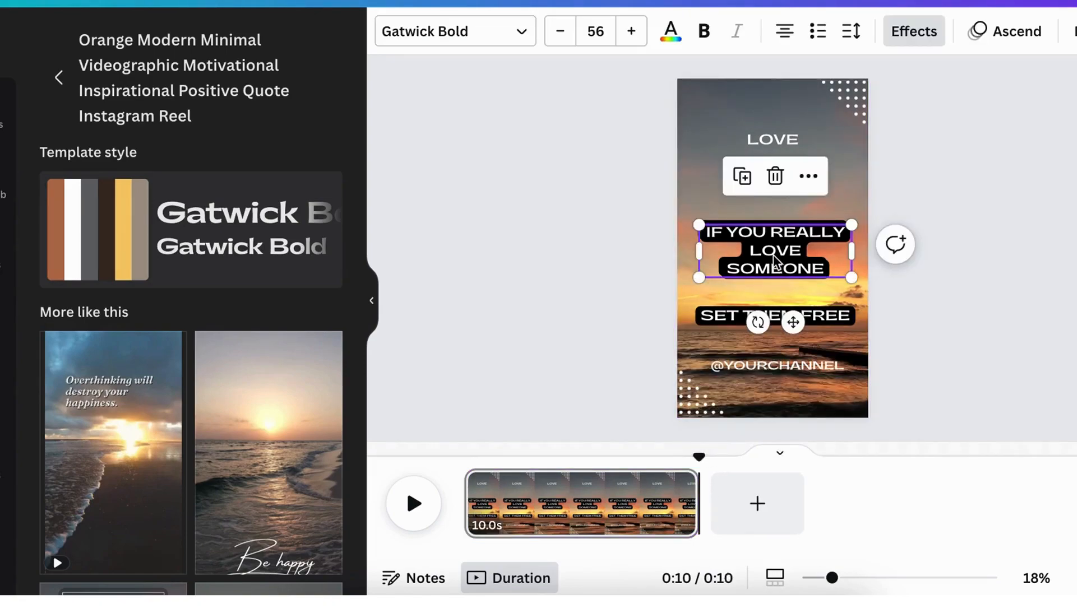
{"action": "left_click", "coordinate": [812, 181]}
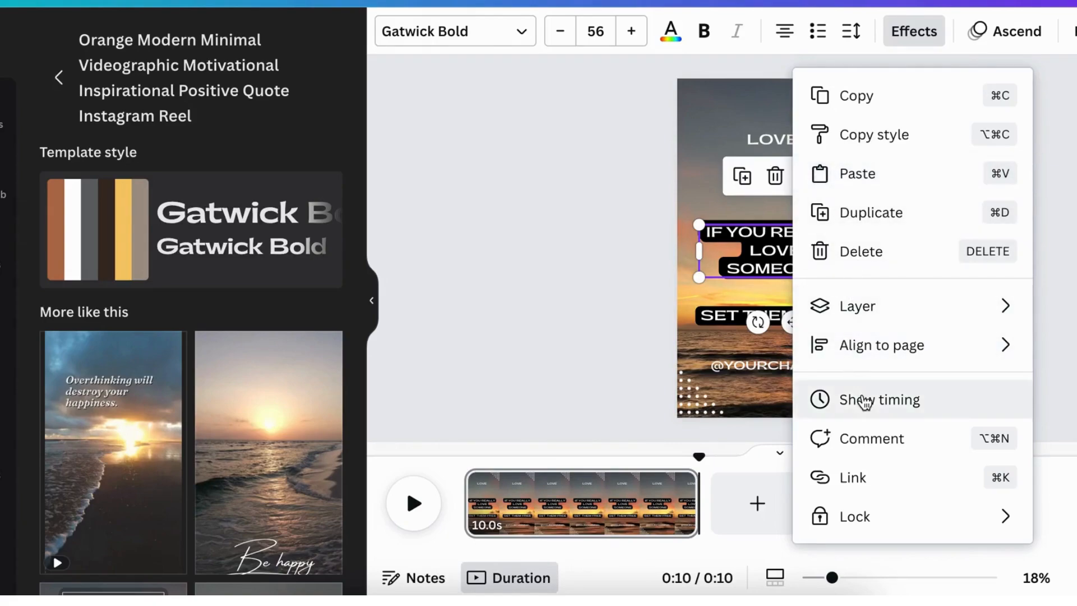
{"action": "left_click", "coordinate": [863, 399]}
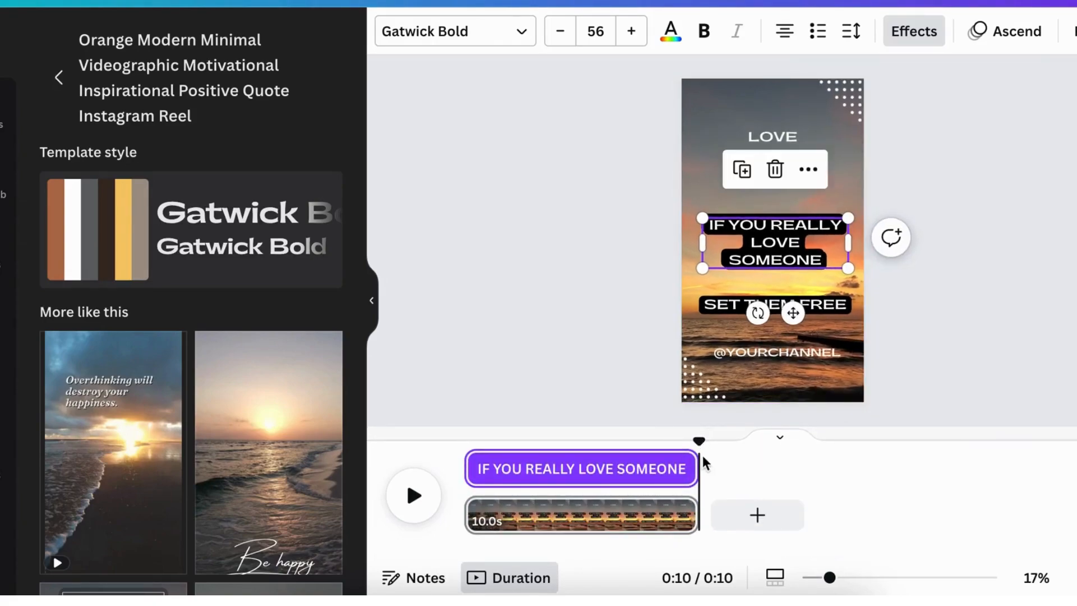
{"action": "mouse_move", "coordinate": [695, 473]}
{"action": "left_click_drag", "start_coordinate": [662, 477], "coordinate": [627, 479]}
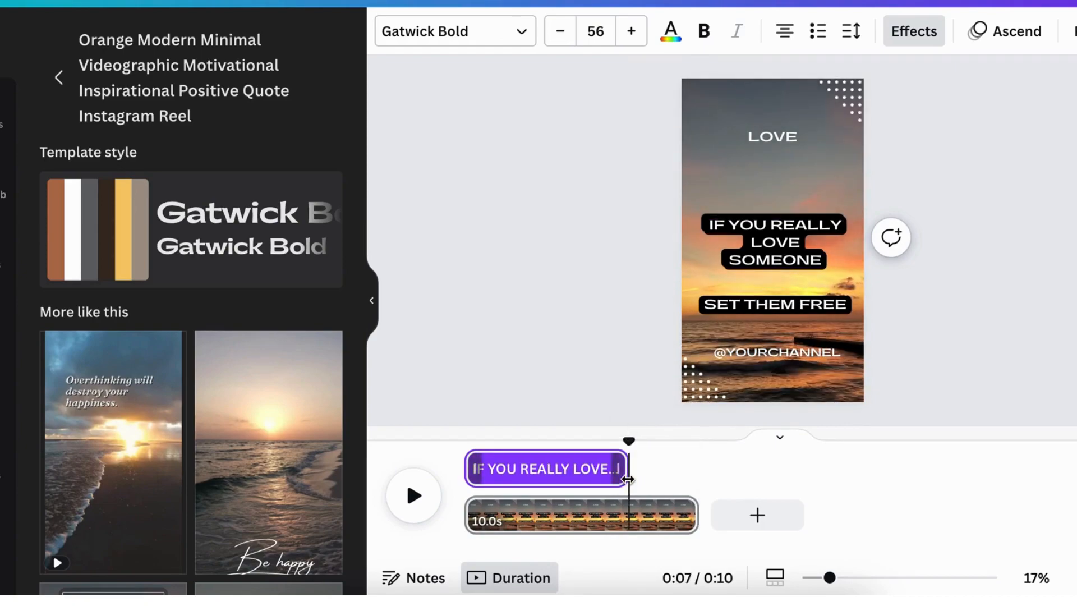
Step: Delay the start of the "Set them free" text to the last stretch of the video and preview the playback
{"action": "left_click", "coordinate": [792, 308]}
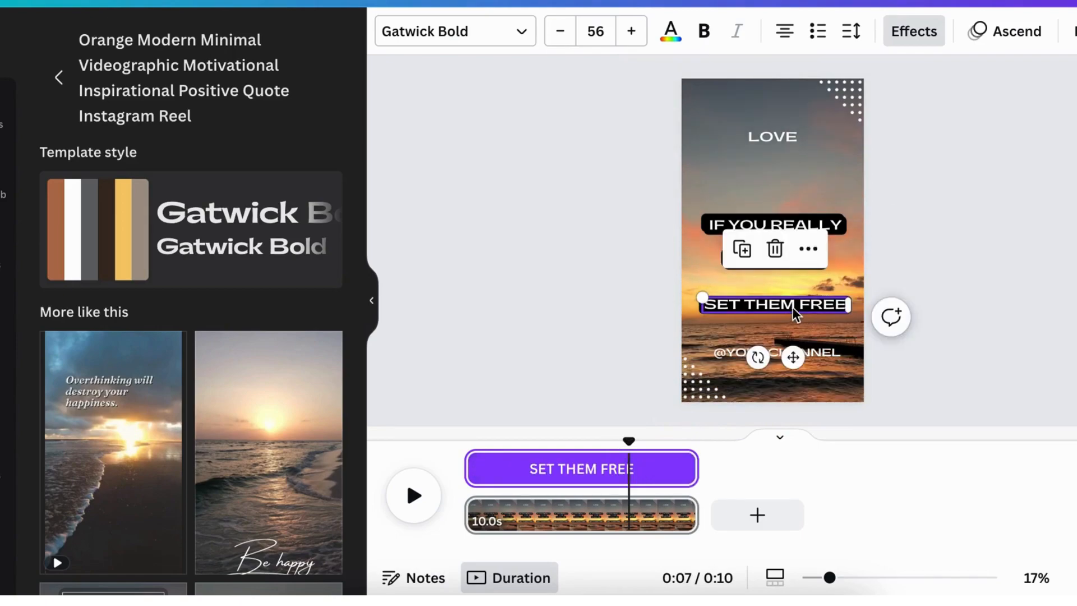
{"action": "left_click", "coordinate": [810, 253]}
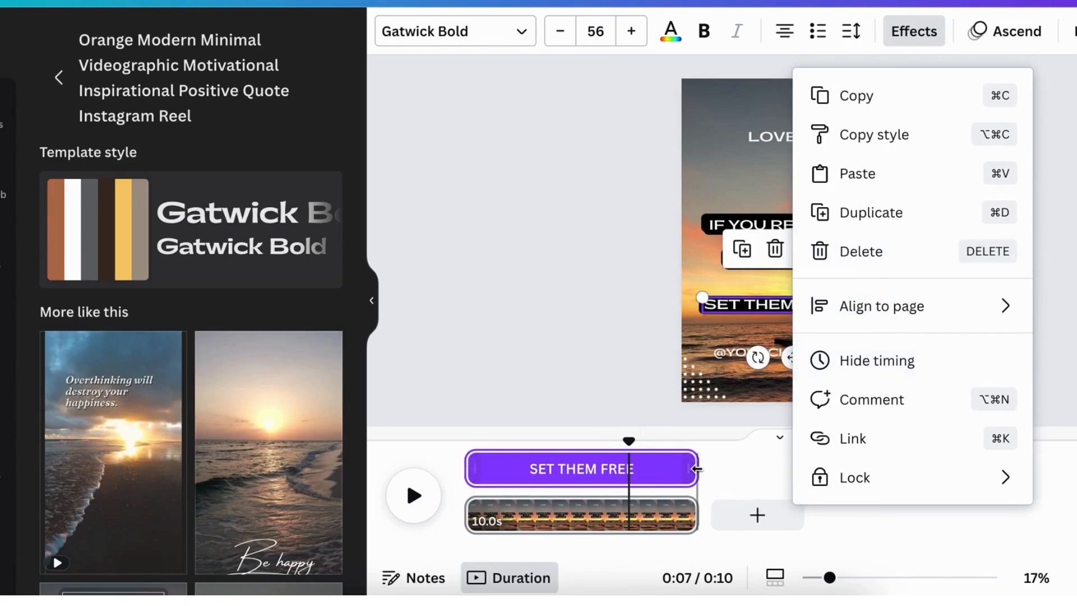
{"action": "left_click", "coordinate": [471, 465]}
{"action": "left_click_drag", "start_coordinate": [470, 465], "coordinate": [665, 476]}
{"action": "left_click", "coordinate": [414, 496]}
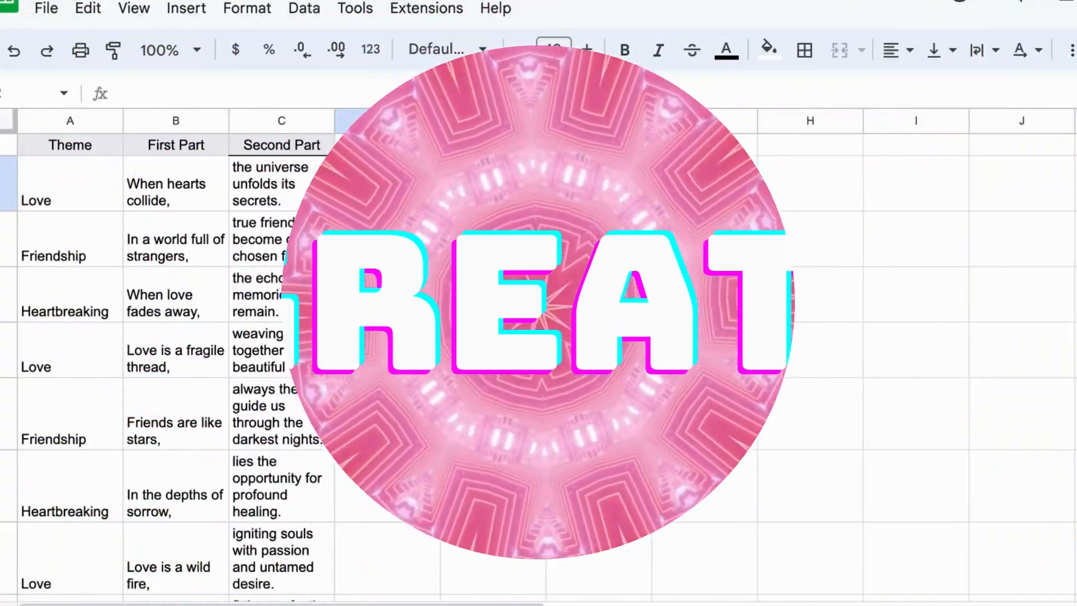
Step: Switch to Google Sheets and review the quotes in the Theme, First Part and Second Part columns
{"action": "scroll", "coordinate": [382, 366], "scroll_direction": "down", "scroll_amount": 5}
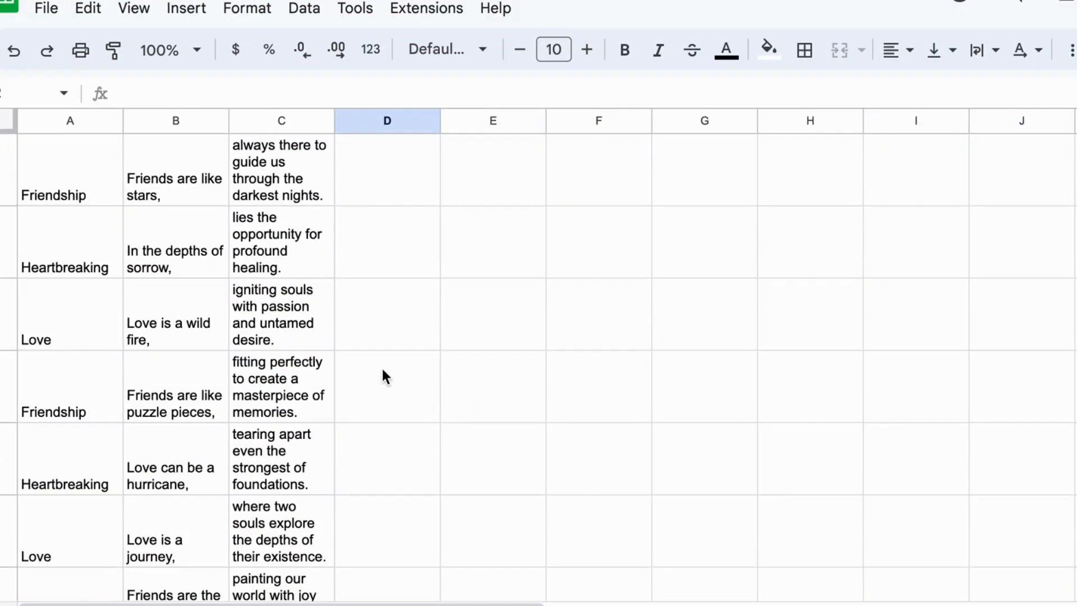
{"action": "scroll", "coordinate": [381, 366], "scroll_direction": "down", "scroll_amount": 5}
{"action": "scroll", "coordinate": [382, 371], "scroll_direction": "down", "scroll_amount": 5}
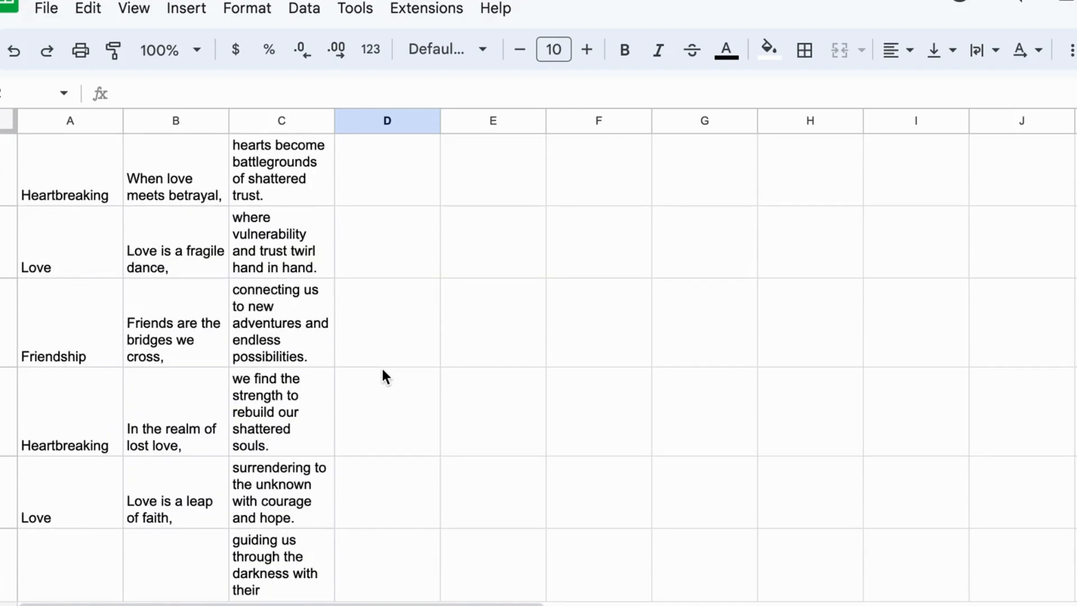
{"action": "scroll", "coordinate": [382, 372], "scroll_direction": "down", "scroll_amount": 5}
{"action": "scroll", "coordinate": [383, 371], "scroll_direction": "down", "scroll_amount": 10}
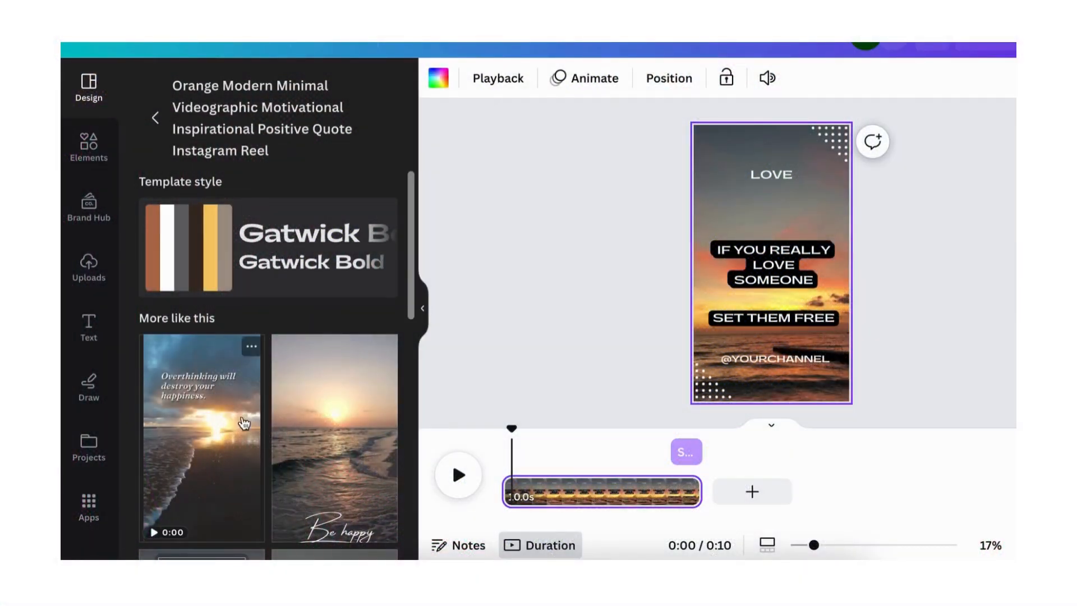
Step: Open manual data entry in Canva's Bulk create app for the quote video
{"action": "left_click", "coordinate": [96, 508]}
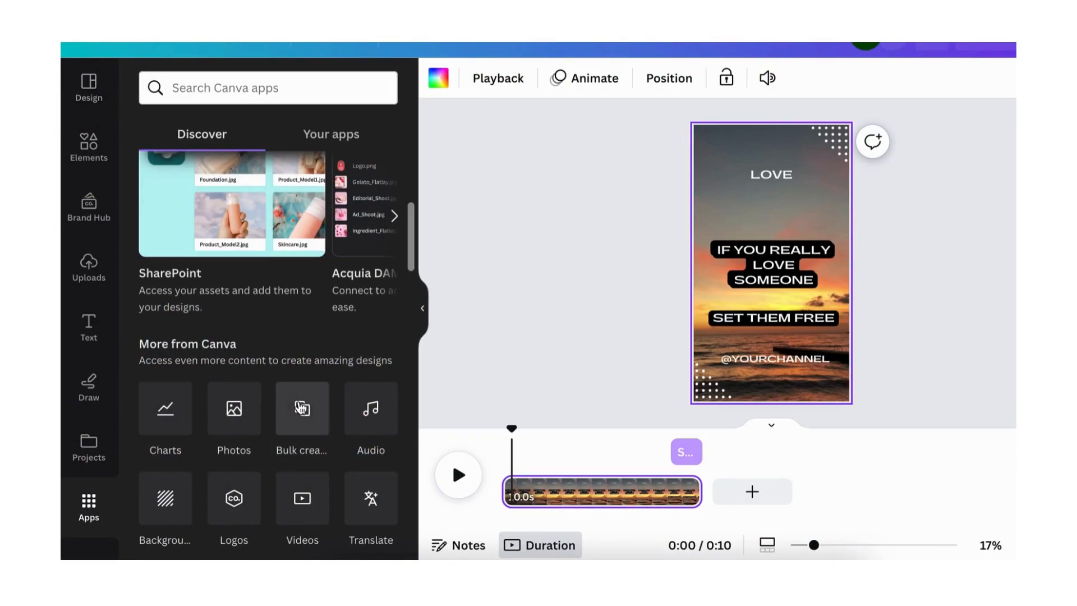
{"action": "left_click", "coordinate": [300, 407]}
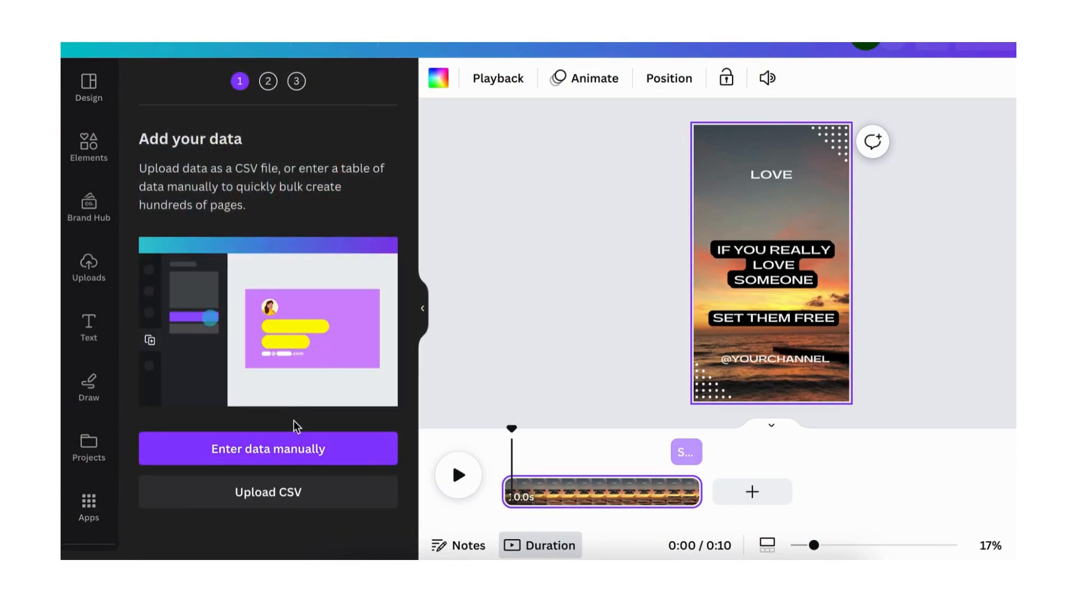
{"action": "left_click", "coordinate": [284, 449]}
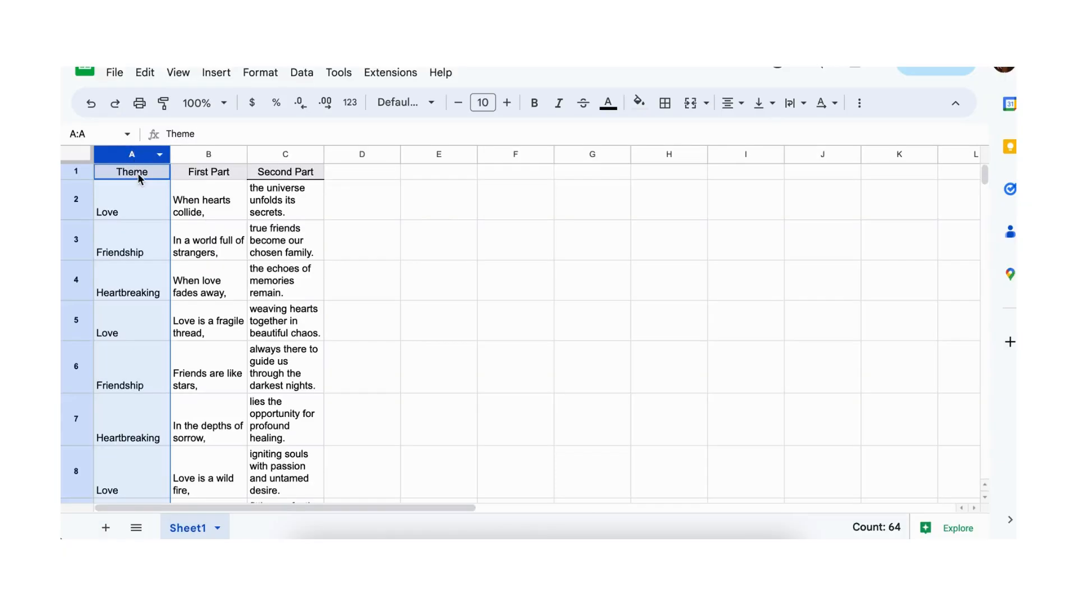
Step: Copy the Theme, First Part and Second Part columns from Google Sheets into the Bulk create data table and accept the data
{"action": "left_click", "coordinate": [138, 175]}
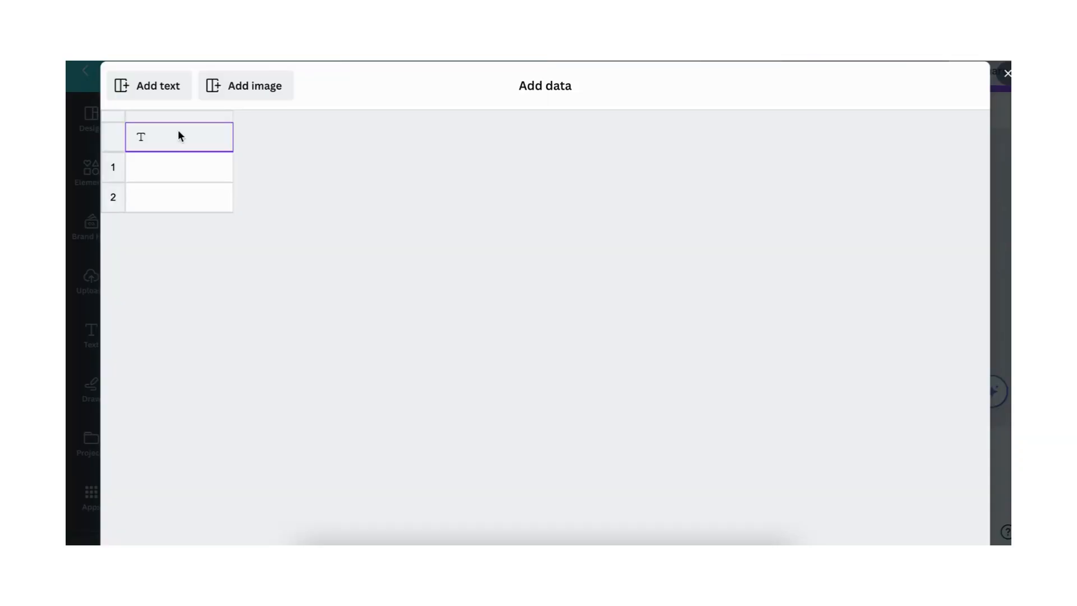
{"action": "key", "text": "ctrl+v"}
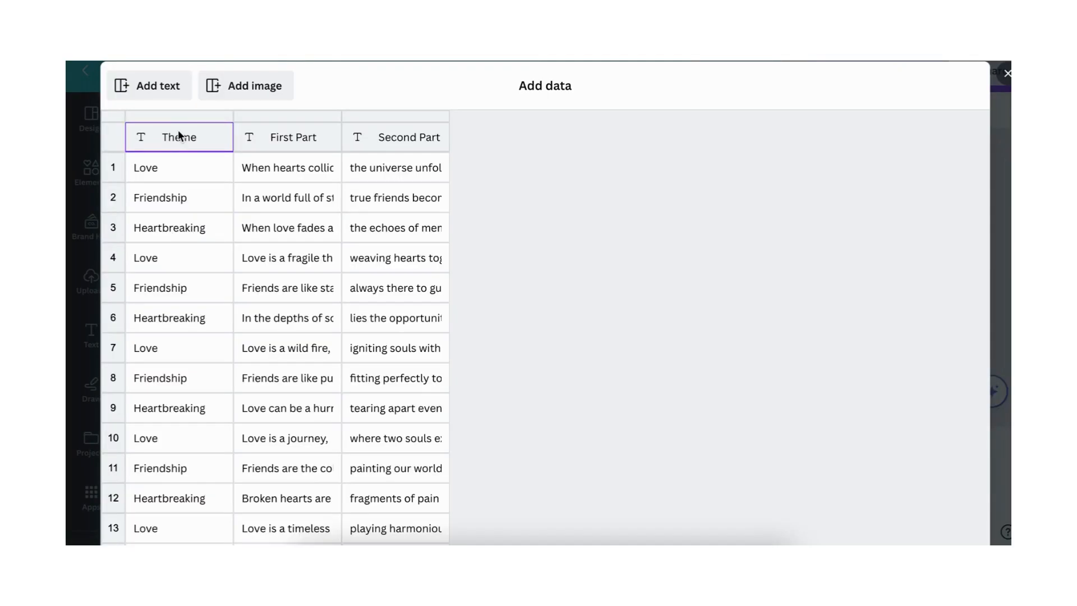
{"action": "scroll", "coordinate": [279, 292], "scroll_direction": "down", "scroll_amount": 10}
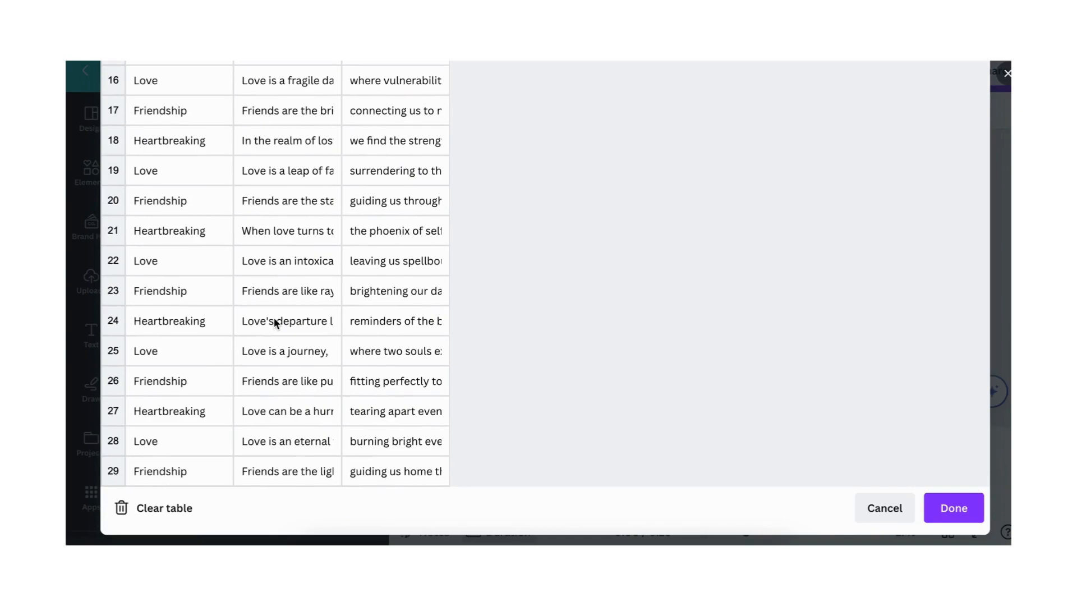
{"action": "left_click", "coordinate": [954, 508]}
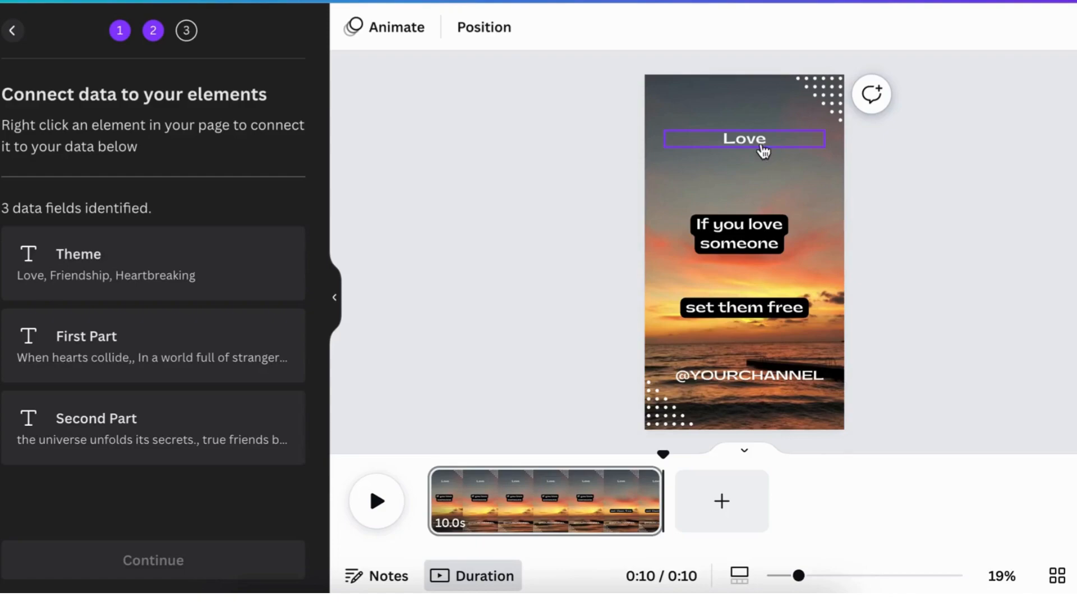
Step: Connect the "Love" heading to the Theme data field and the "If you love someone" text to First Part
{"action": "right_click", "coordinate": [763, 150]}
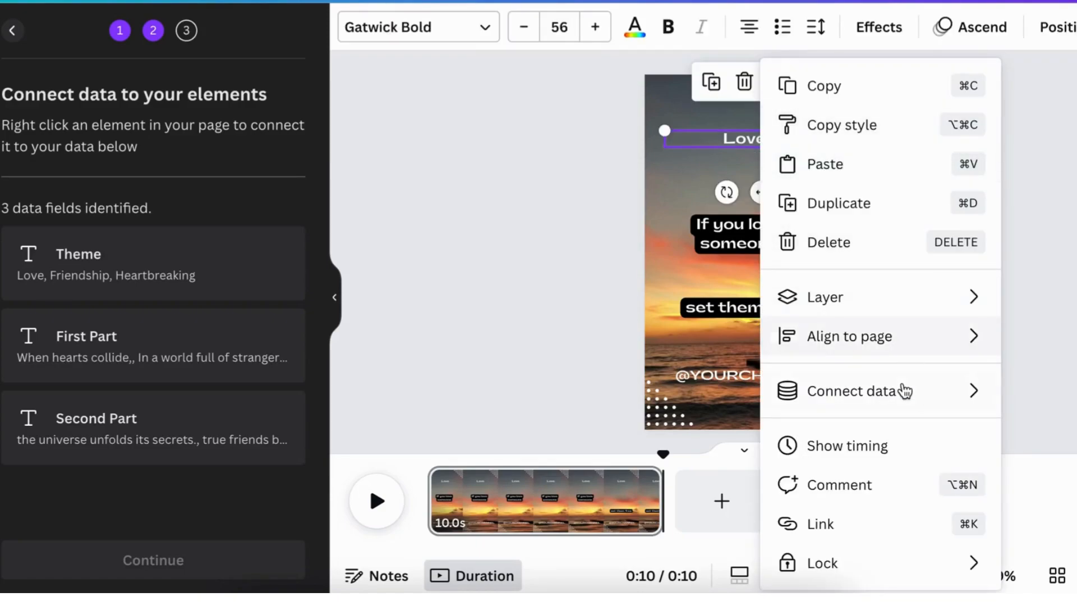
{"action": "mouse_move", "coordinate": [901, 389]}
{"action": "left_click", "coordinate": [700, 397]}
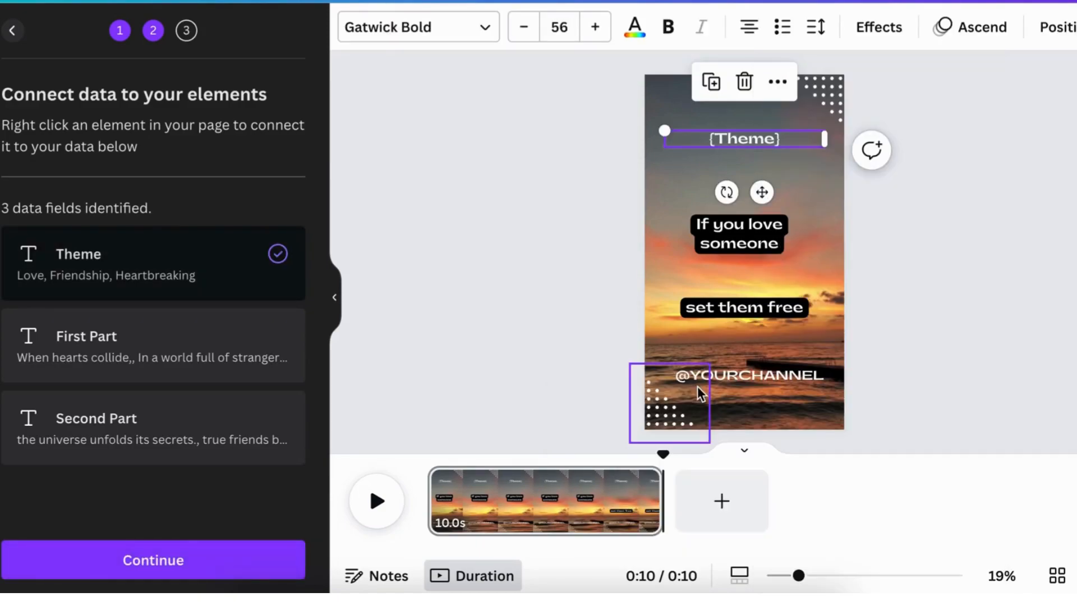
{"action": "left_click", "coordinate": [757, 242]}
{"action": "right_click", "coordinate": [757, 242]}
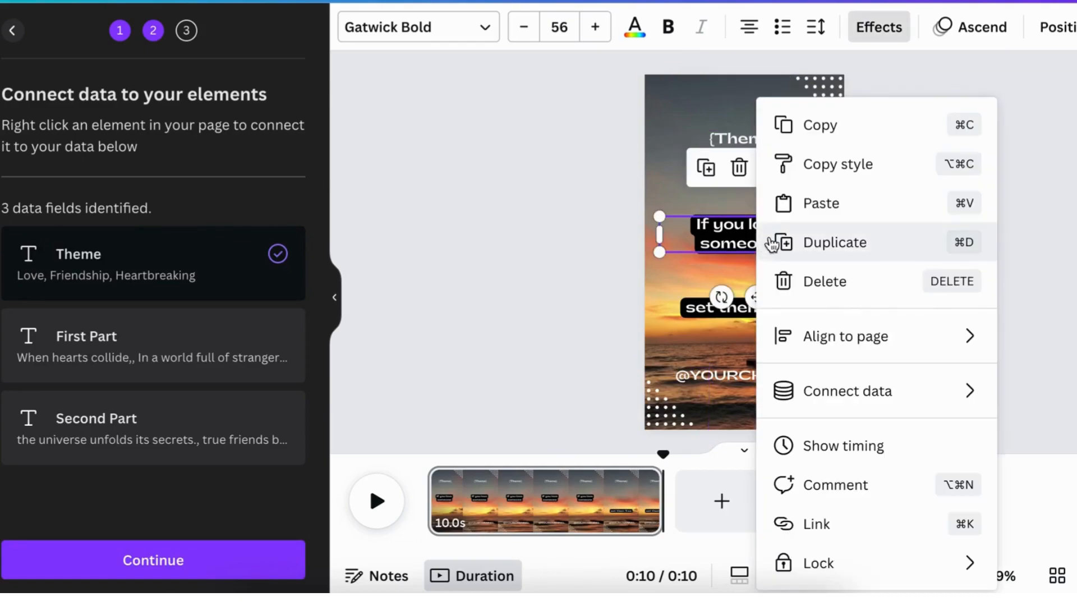
{"action": "mouse_move", "coordinate": [895, 395]}
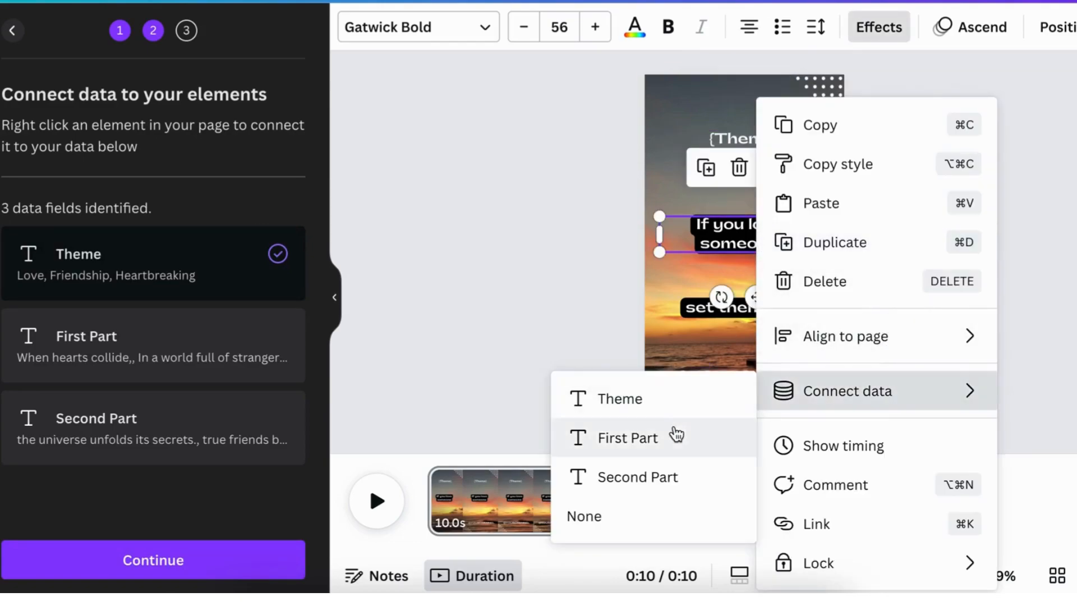
{"action": "left_click", "coordinate": [676, 436]}
Step: Connect the "set them free" text to the Second Part field and move it up directly over the First Part text
{"action": "left_click", "coordinate": [791, 317]}
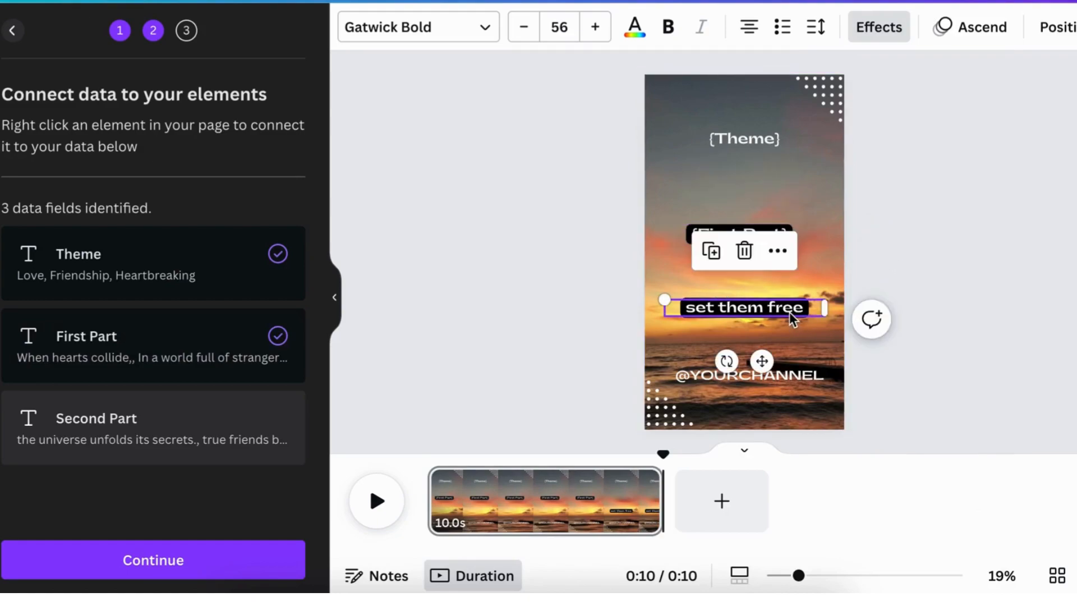
{"action": "right_click", "coordinate": [791, 318]}
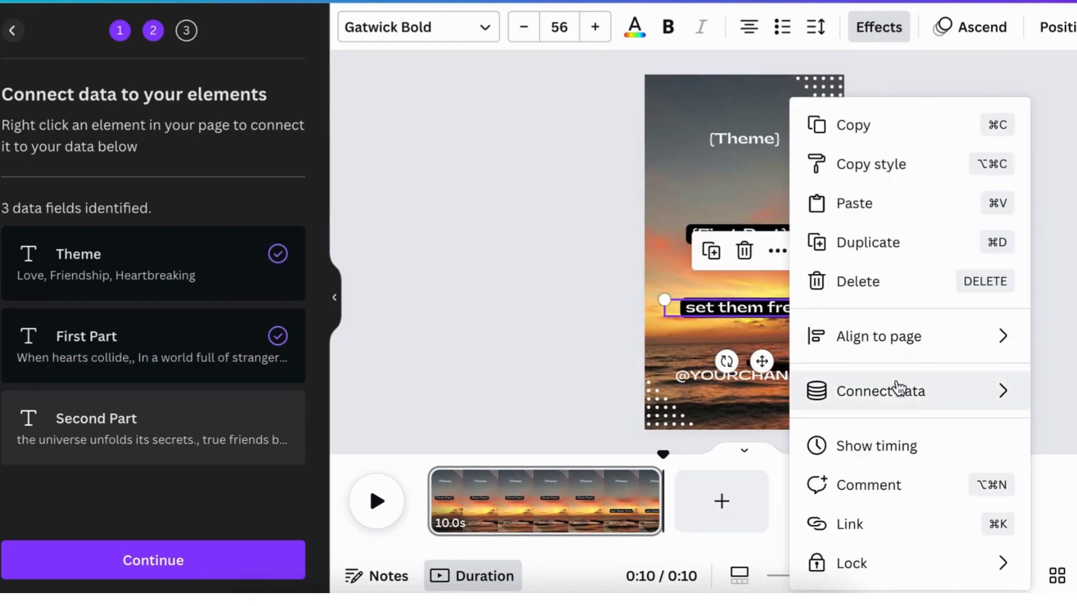
{"action": "mouse_move", "coordinate": [897, 410]}
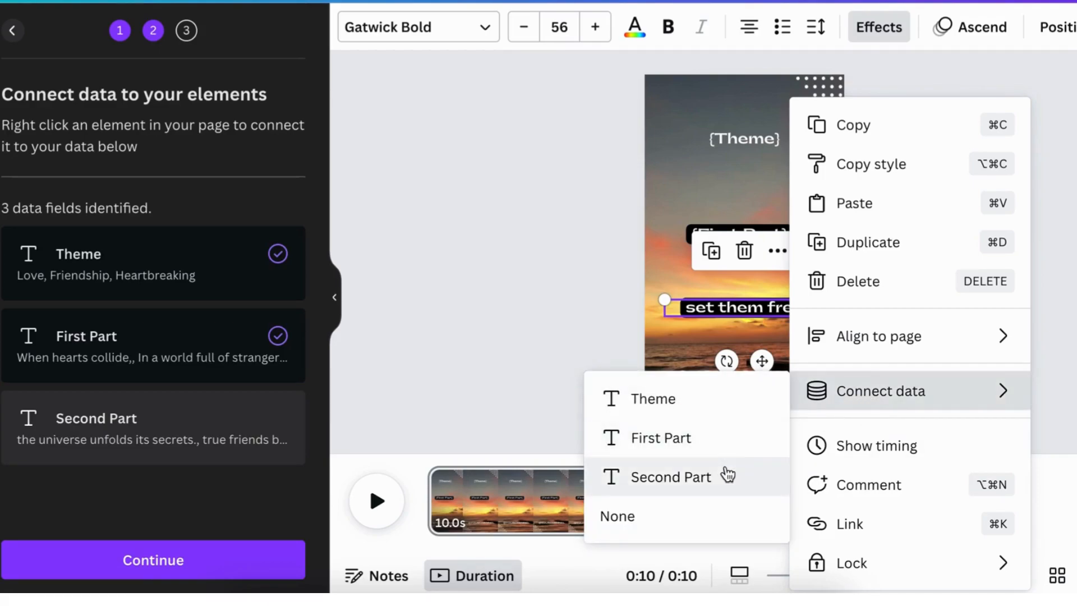
{"action": "left_click", "coordinate": [728, 476]}
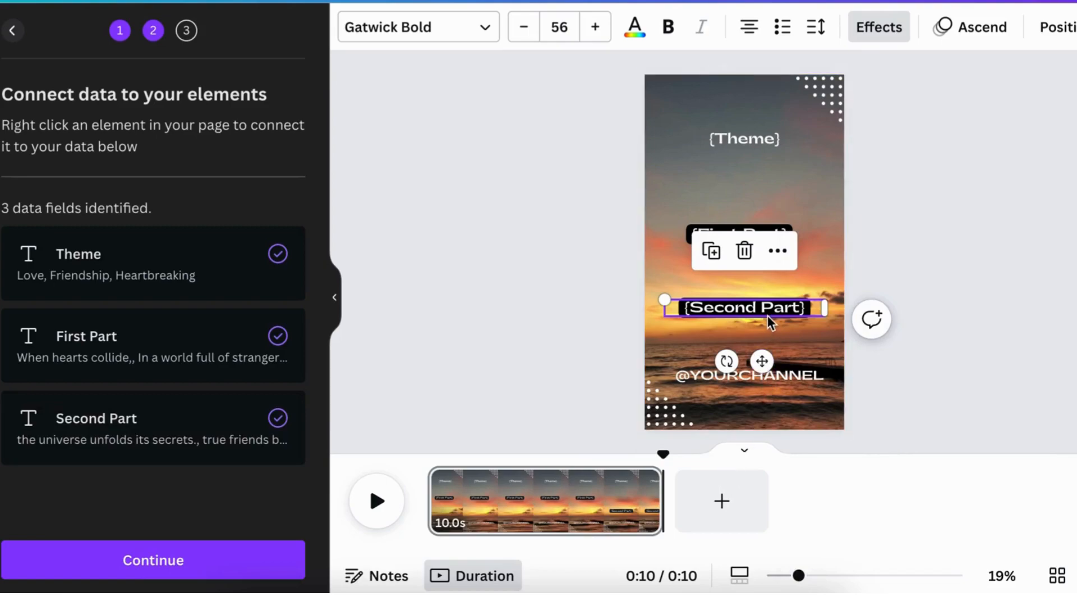
{"action": "left_click_drag", "start_coordinate": [770, 314], "coordinate": [766, 245]}
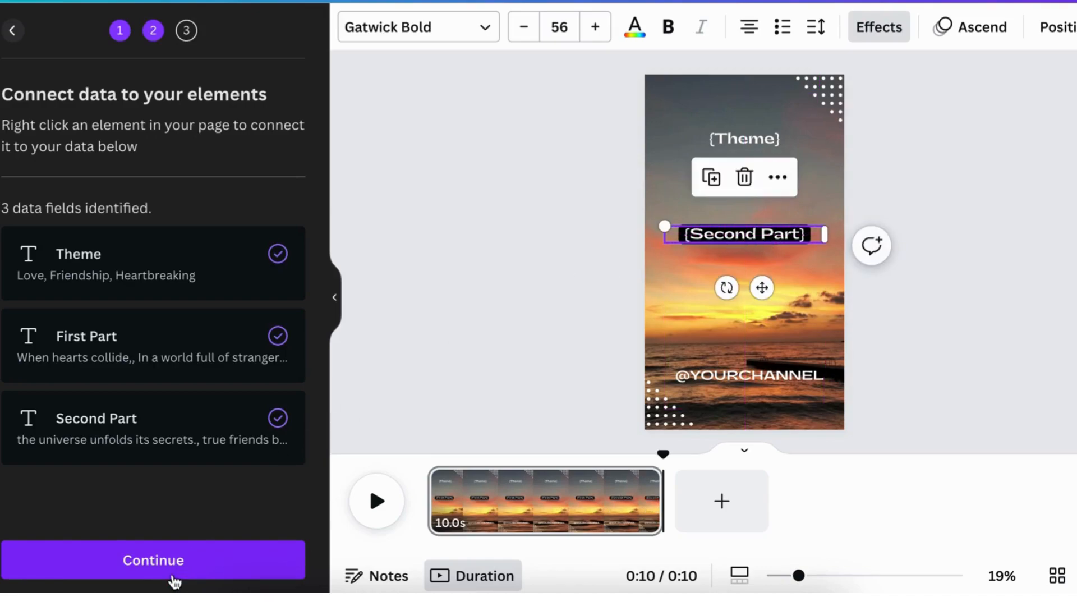
Step: Generate the 30 pages from all selected data rows and start playback of the resulting video
{"action": "left_click", "coordinate": [171, 561]}
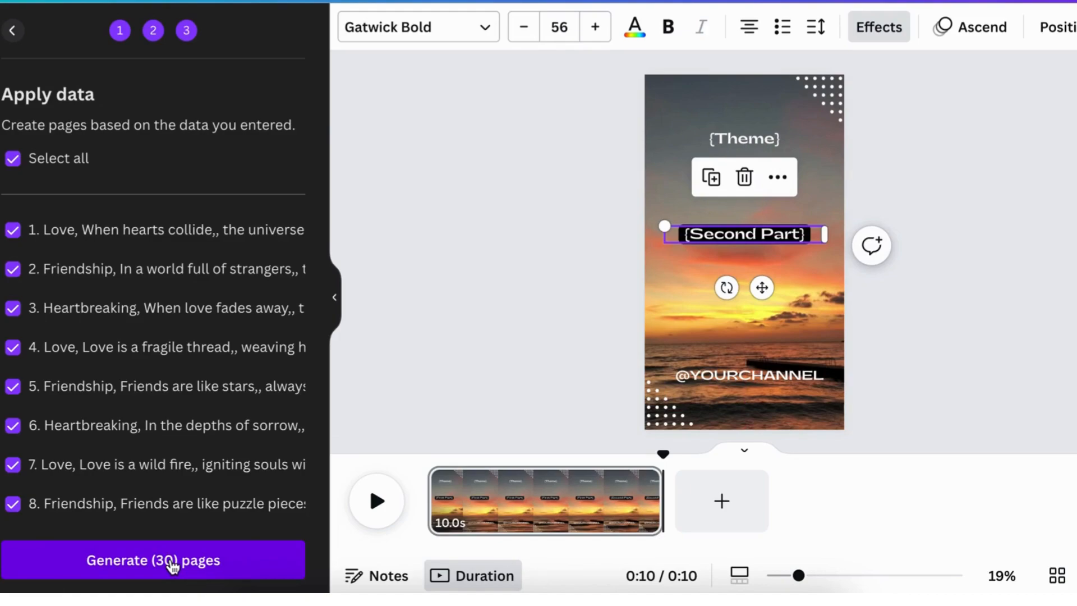
{"action": "left_click", "coordinate": [171, 562]}
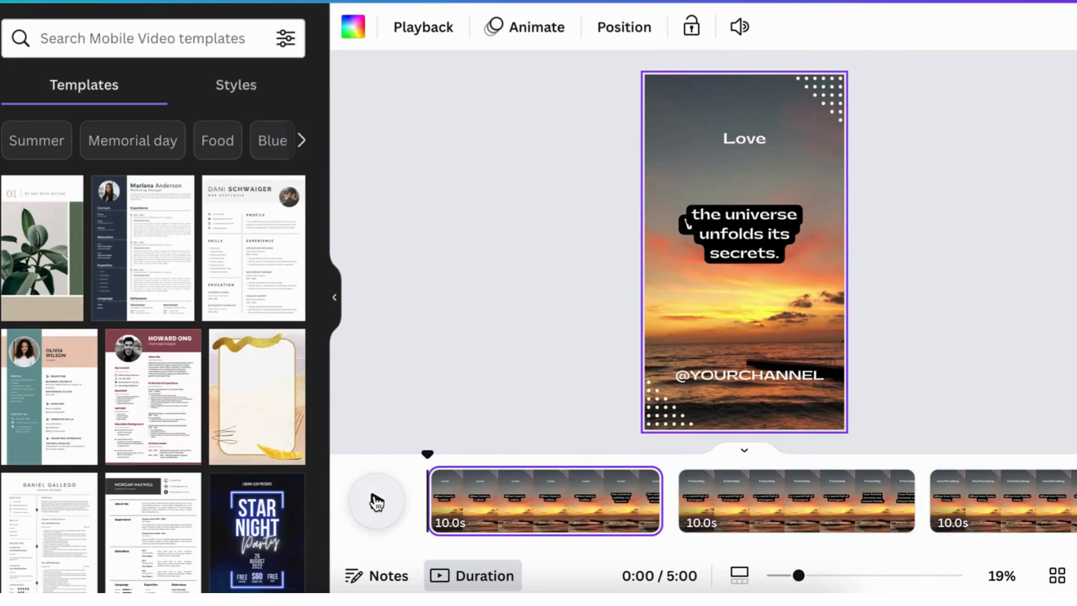
{"action": "left_click", "coordinate": [377, 502]}
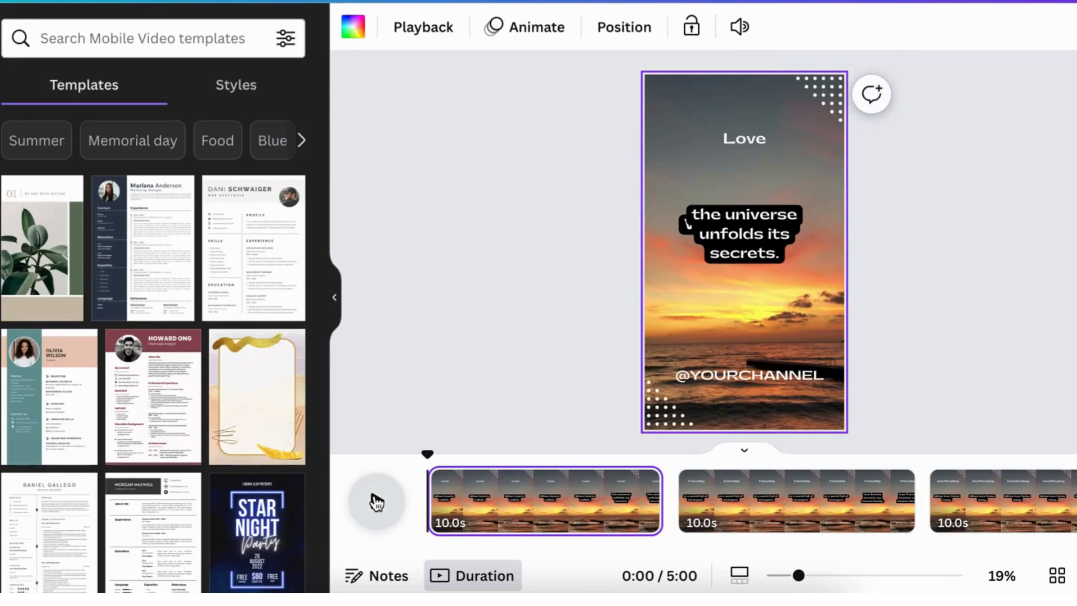